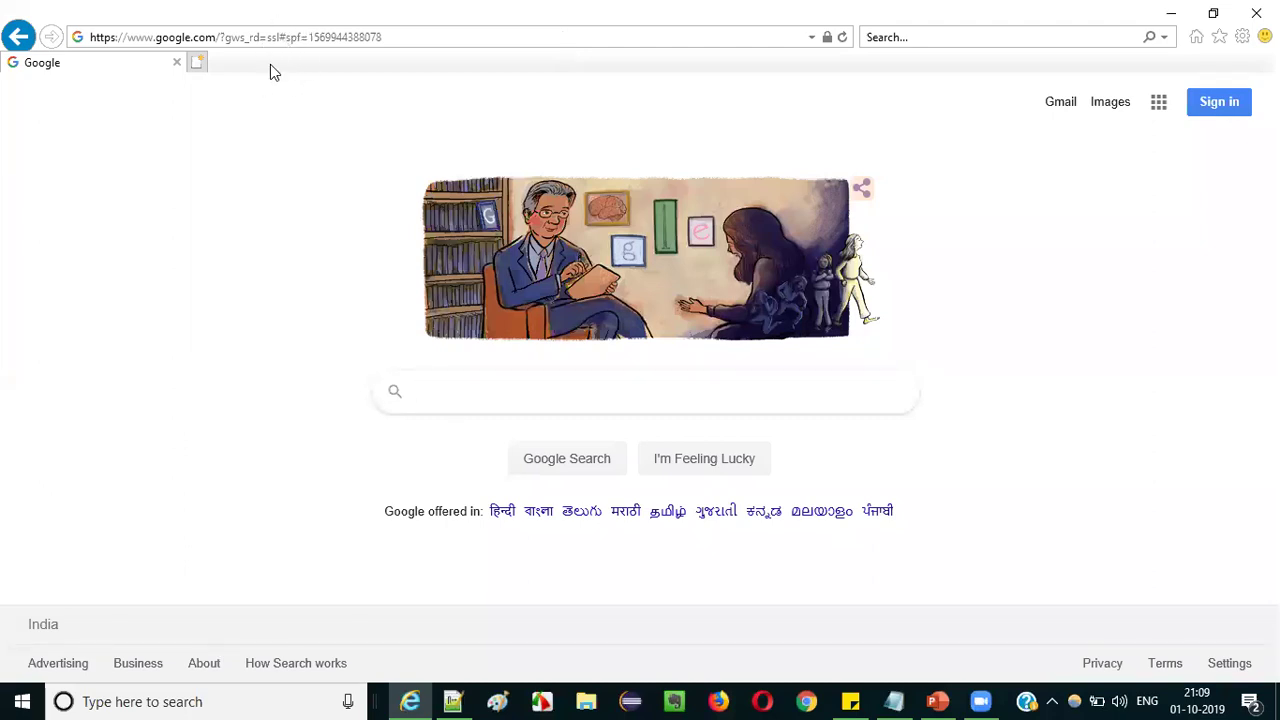
# Search Bing for 'MRI IE' from the address bar and scroll the results
pyautogui.click(292, 39)
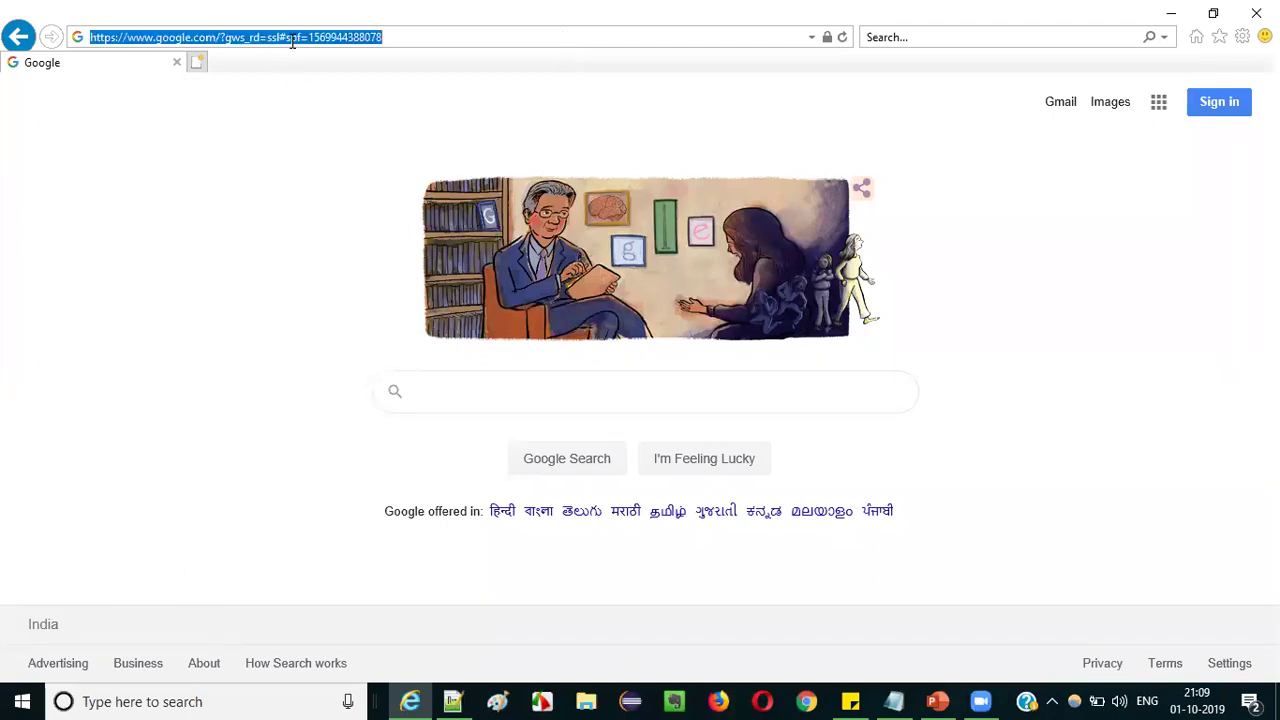
pyautogui.write('mri')
pyautogui.press('BackSpace')
pyautogui.press('BackSpace')
pyautogui.press('BackSpace')
pyautogui.write('MRI')
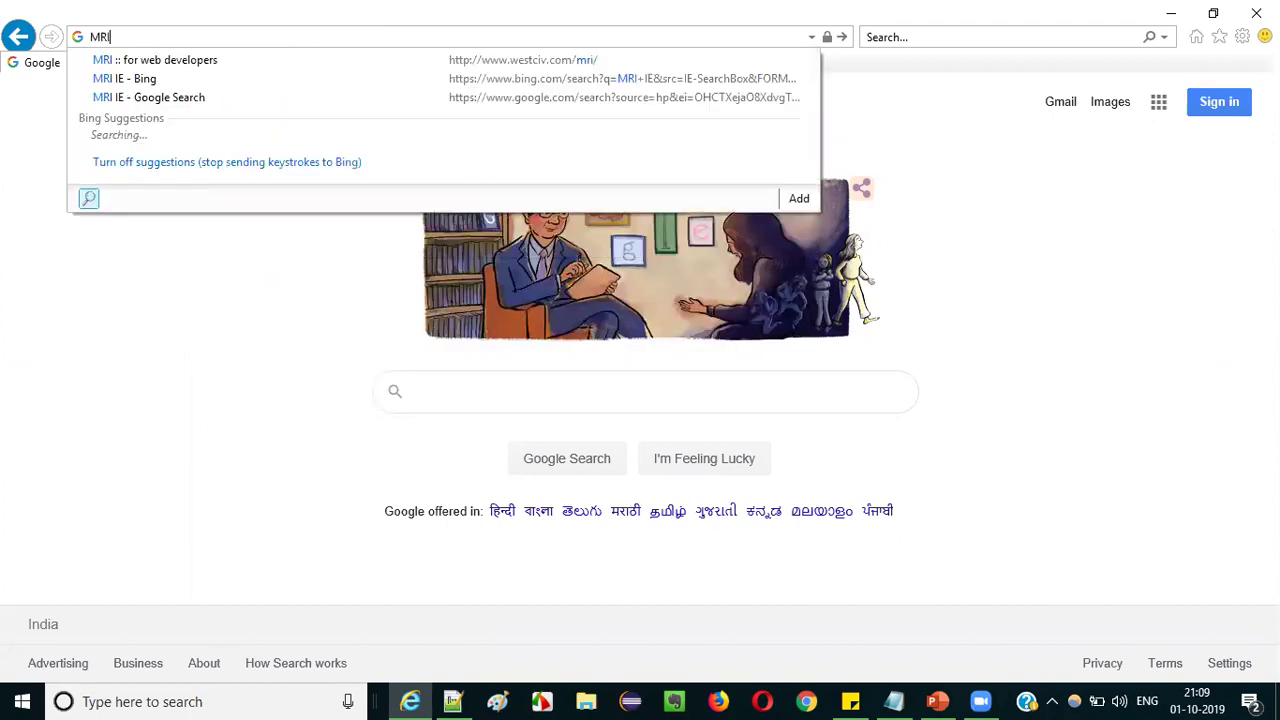
pyautogui.write(' IE')
pyautogui.press('Return')
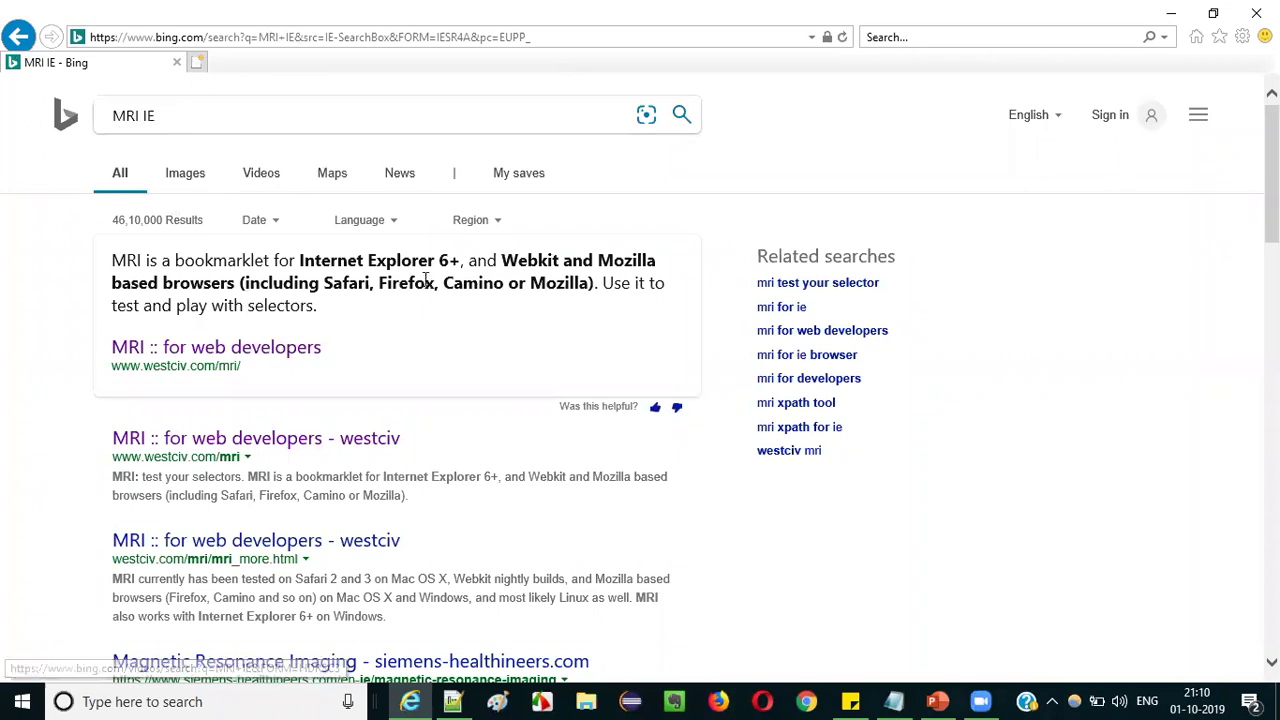
pyautogui.scroll(-1, 415, 285)
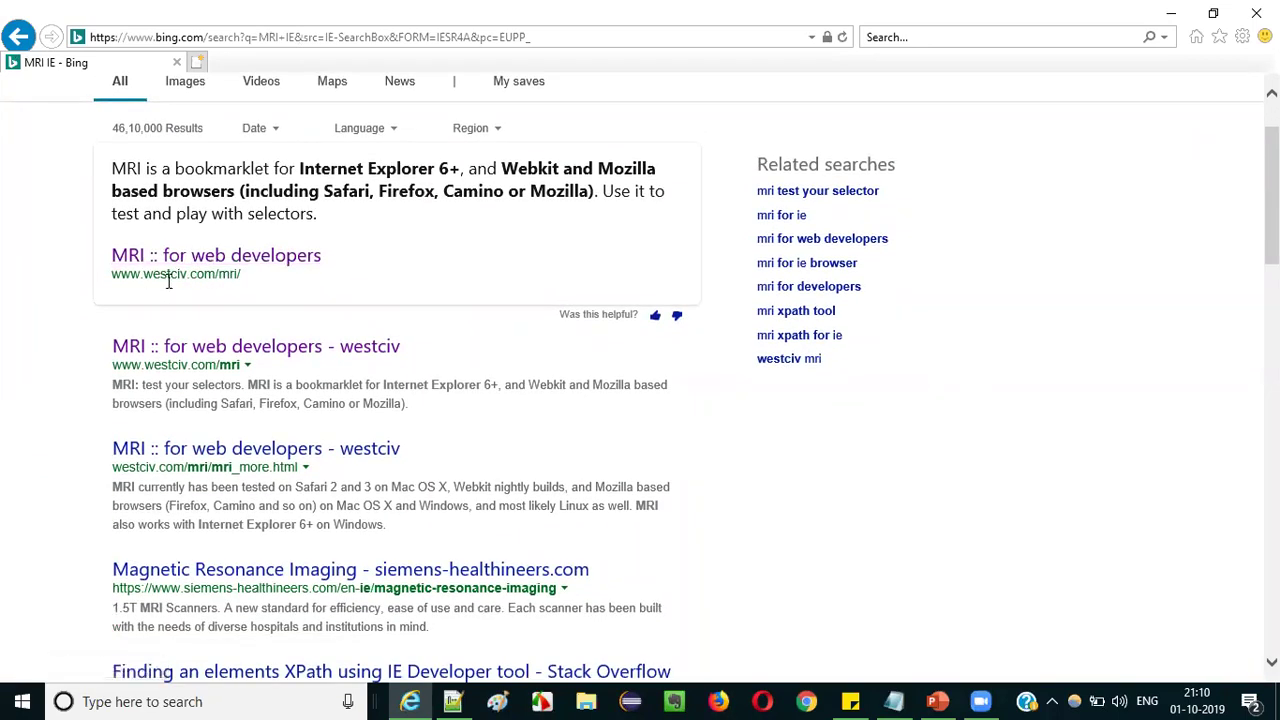
# Open the 'MRI :: for web developers' result on westciv.com
pyautogui.click(239, 266)
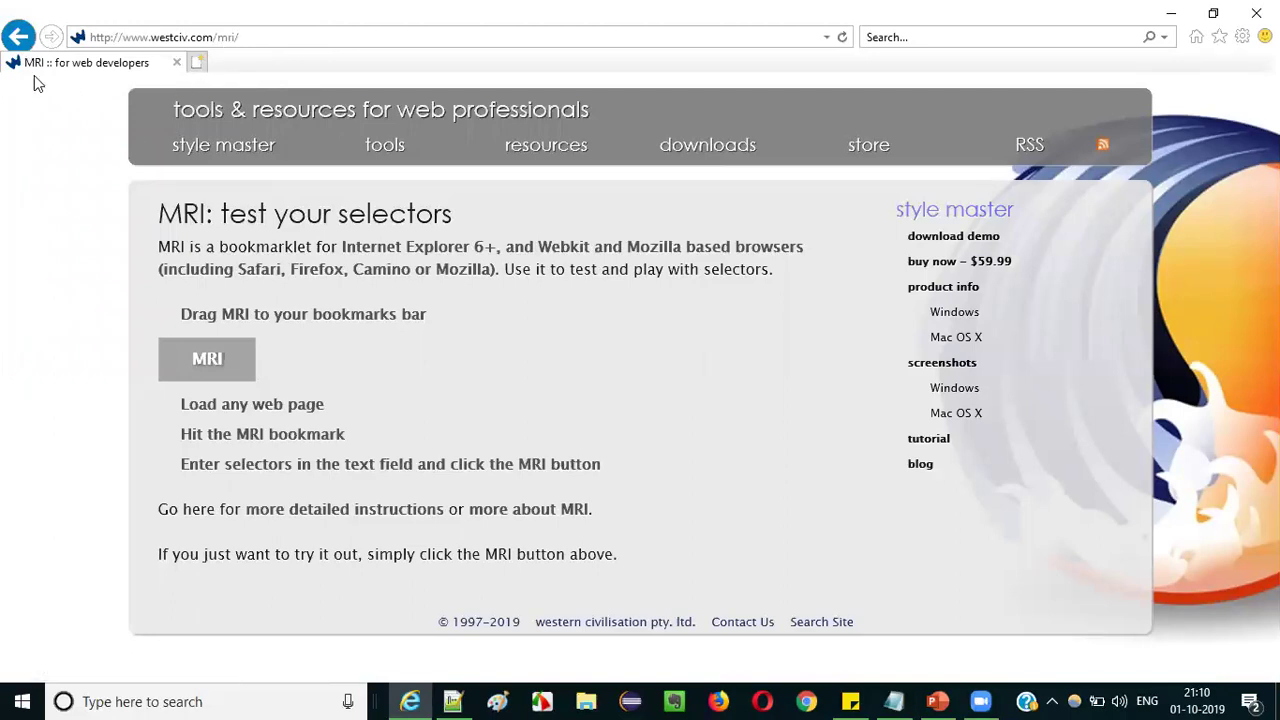
# Show the Favorites bar, drag the MRI bookmarklet onto it, and accept the prompt
pyautogui.rightClick(234, 64)
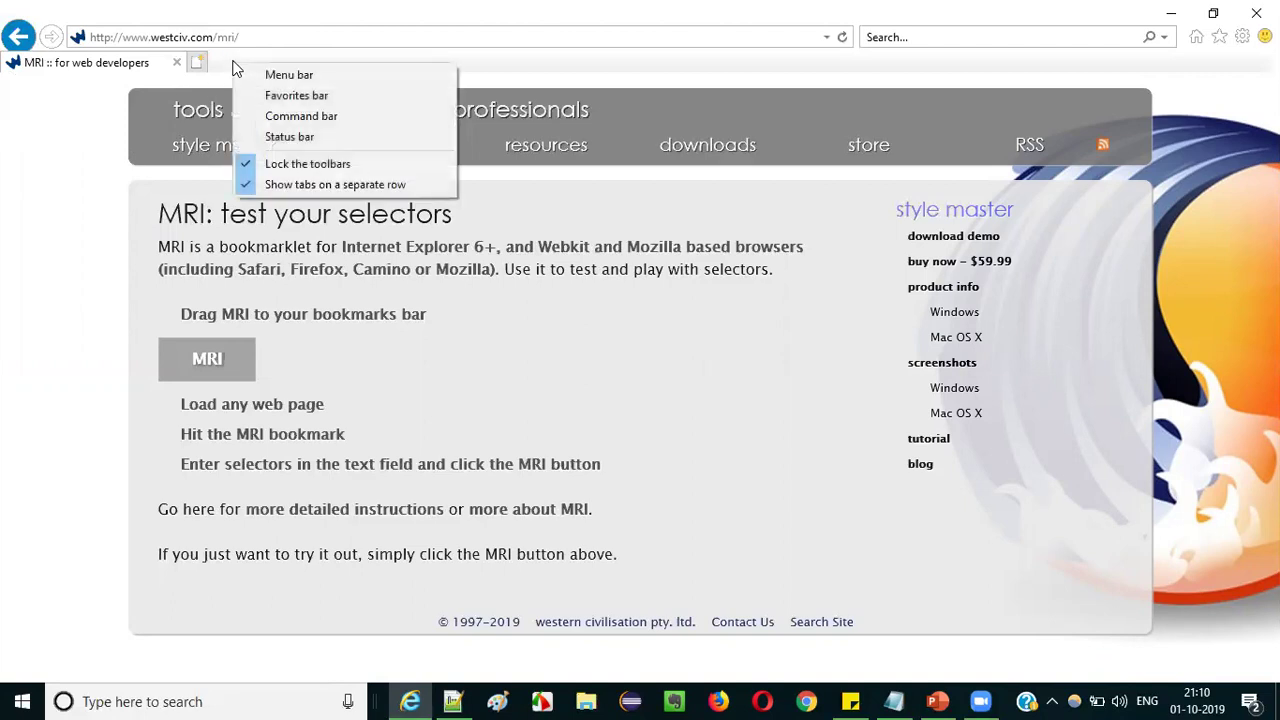
pyautogui.click(300, 96)
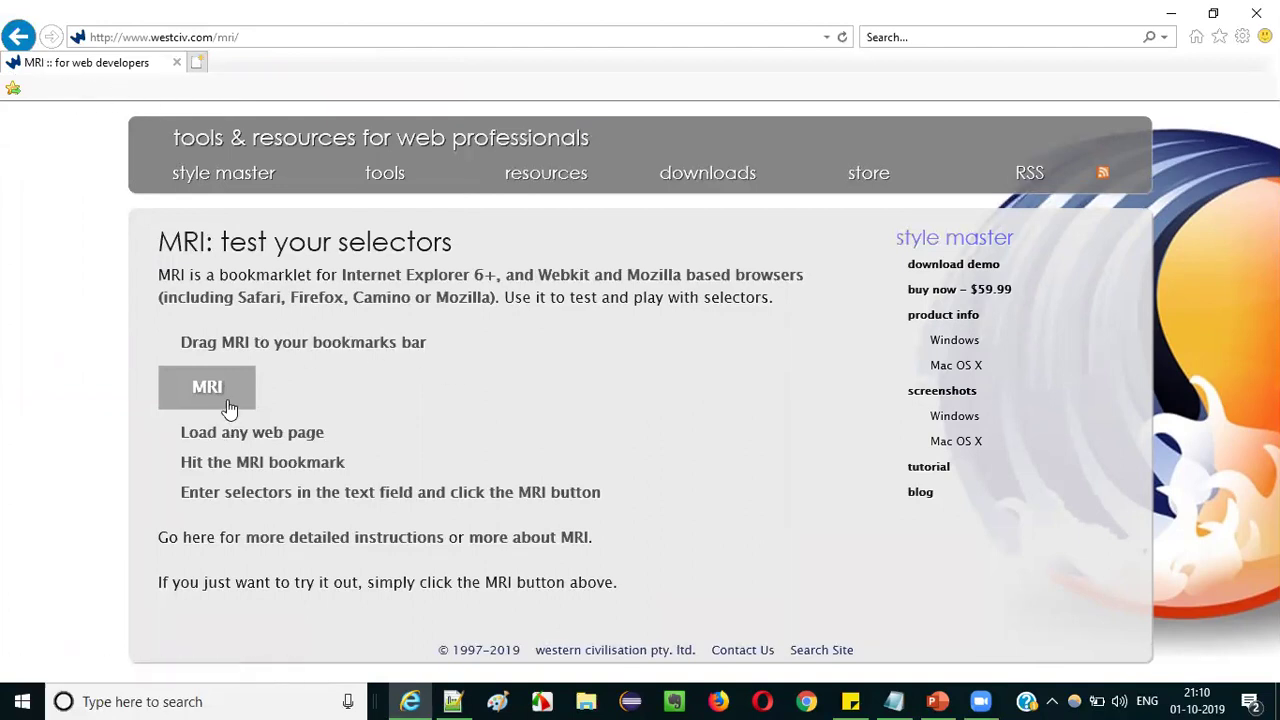
pyautogui.moveTo(220, 397); pyautogui.dragTo(61, 95)
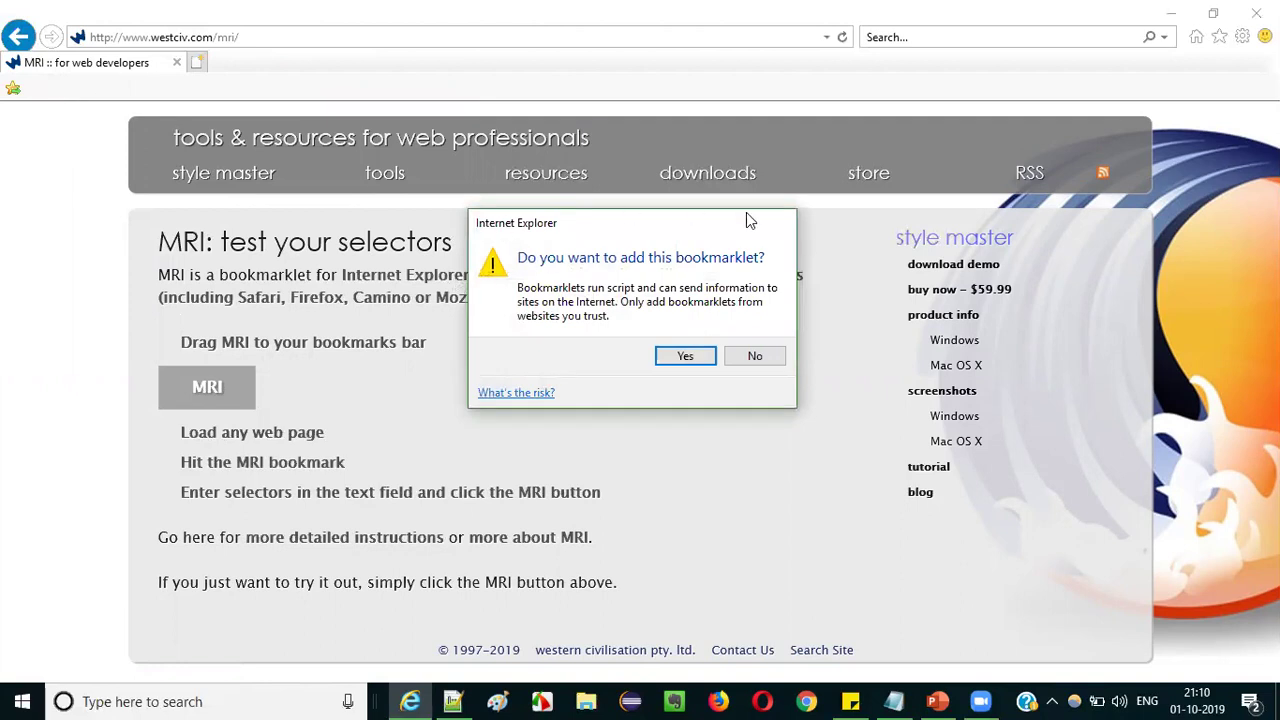
pyautogui.click(681, 360)
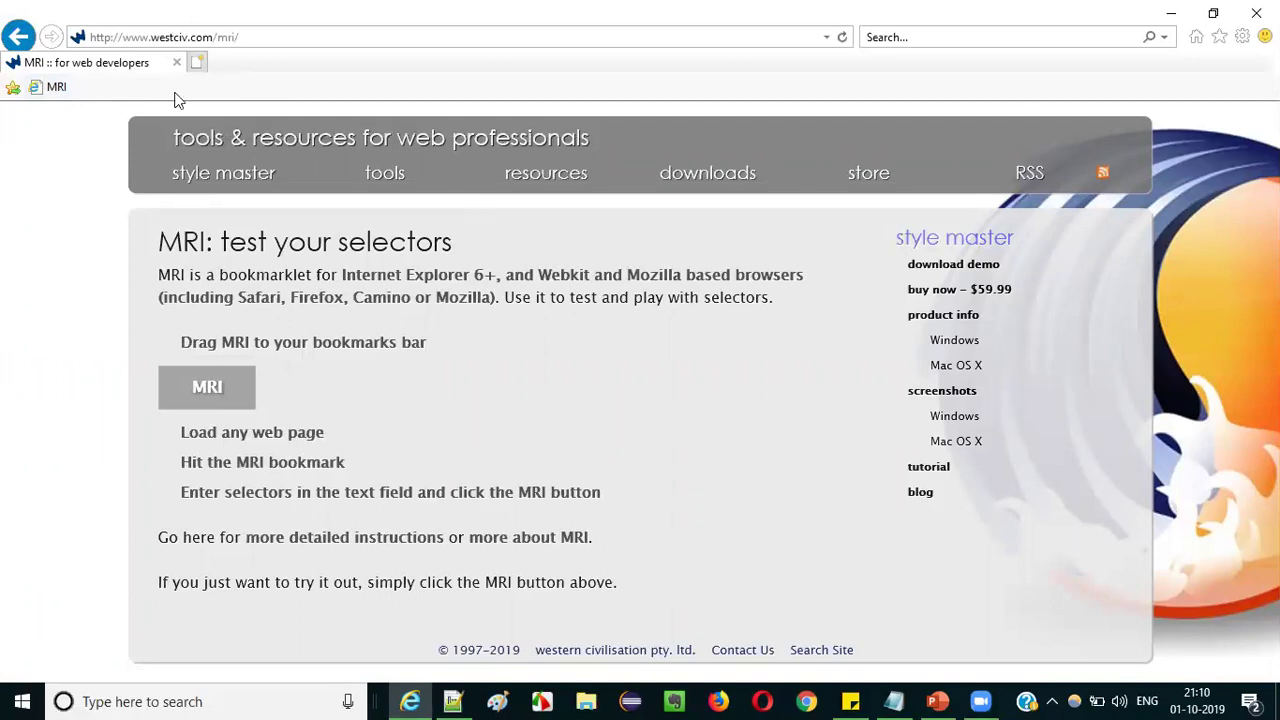
# Load omayo.blogspot.com from the address bar
pyautogui.click(268, 37)
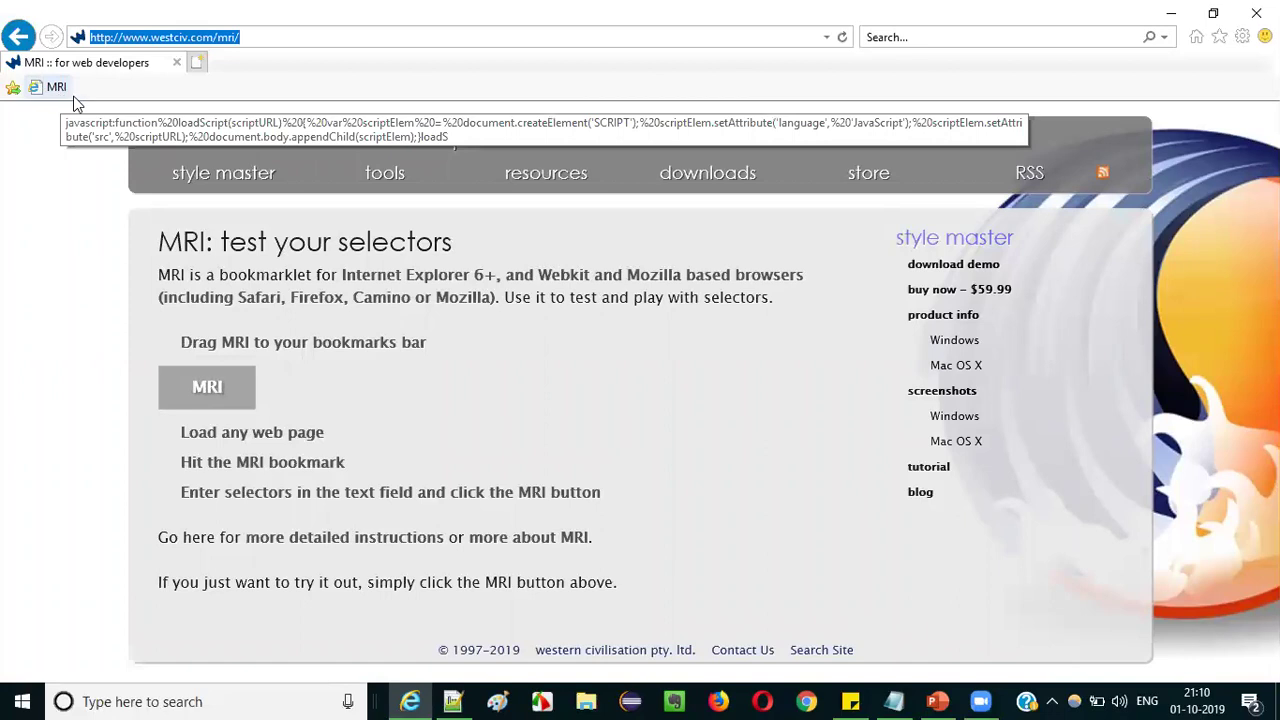
pyautogui.write('om/')
pyautogui.press('Return')
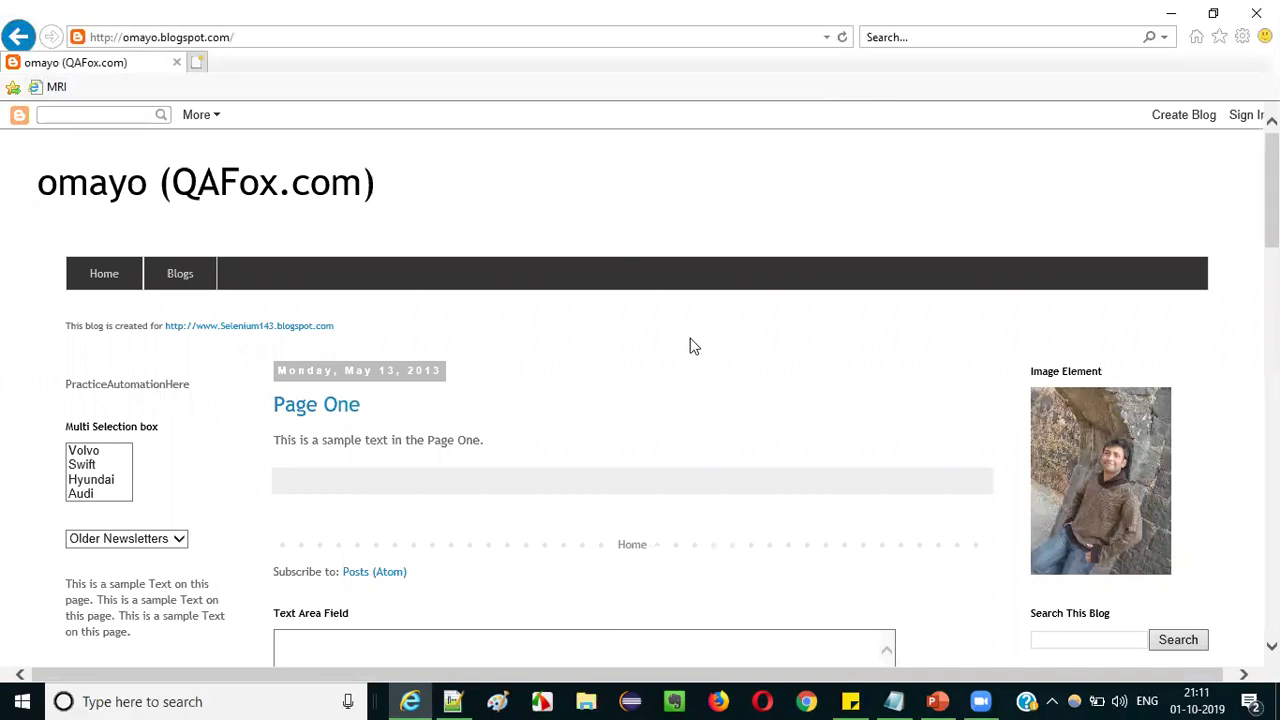
# Refresh the omayo page and launch MRI from the favorites bar
pyautogui.click(245, 40)
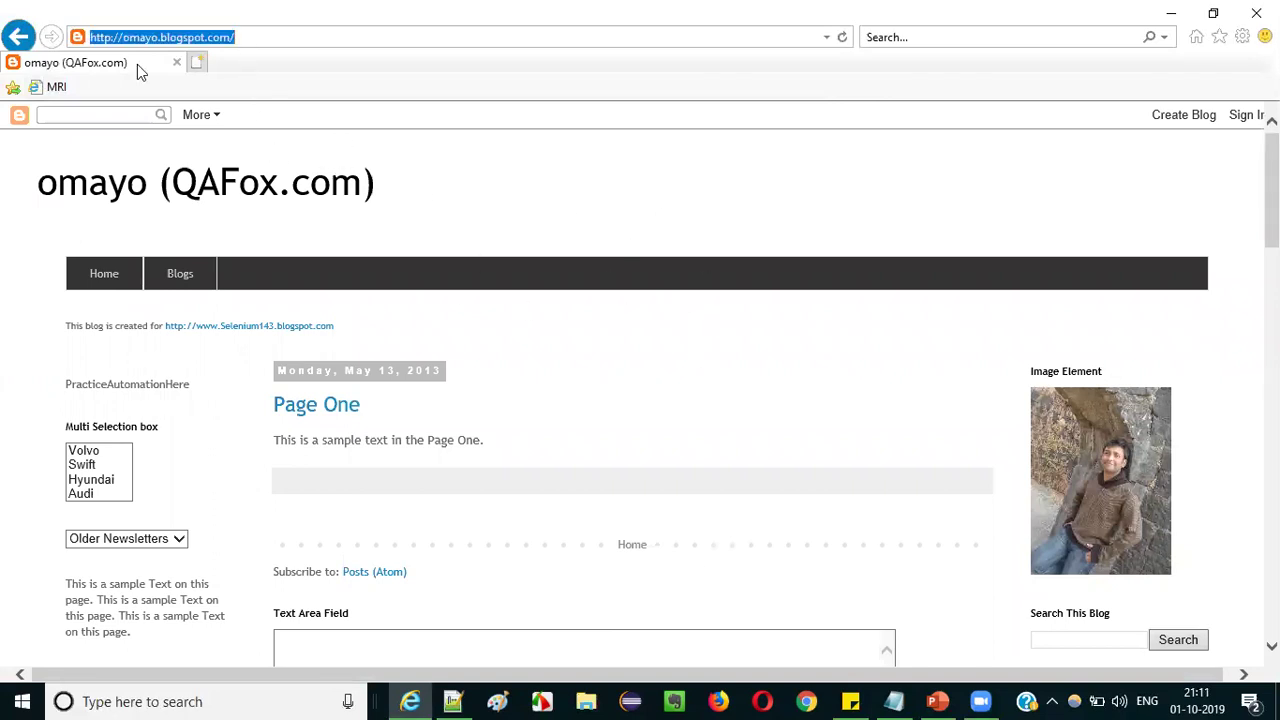
pyautogui.scroll(-12, 890, 330)
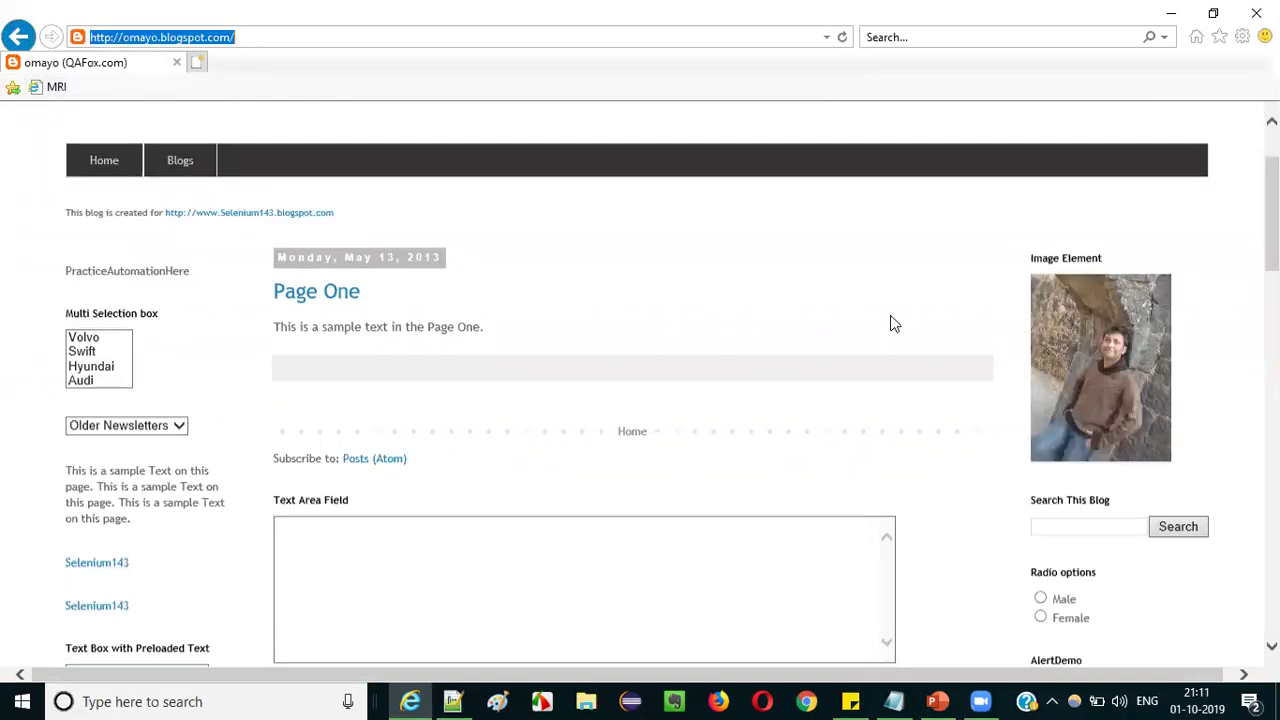
pyautogui.press('F5')
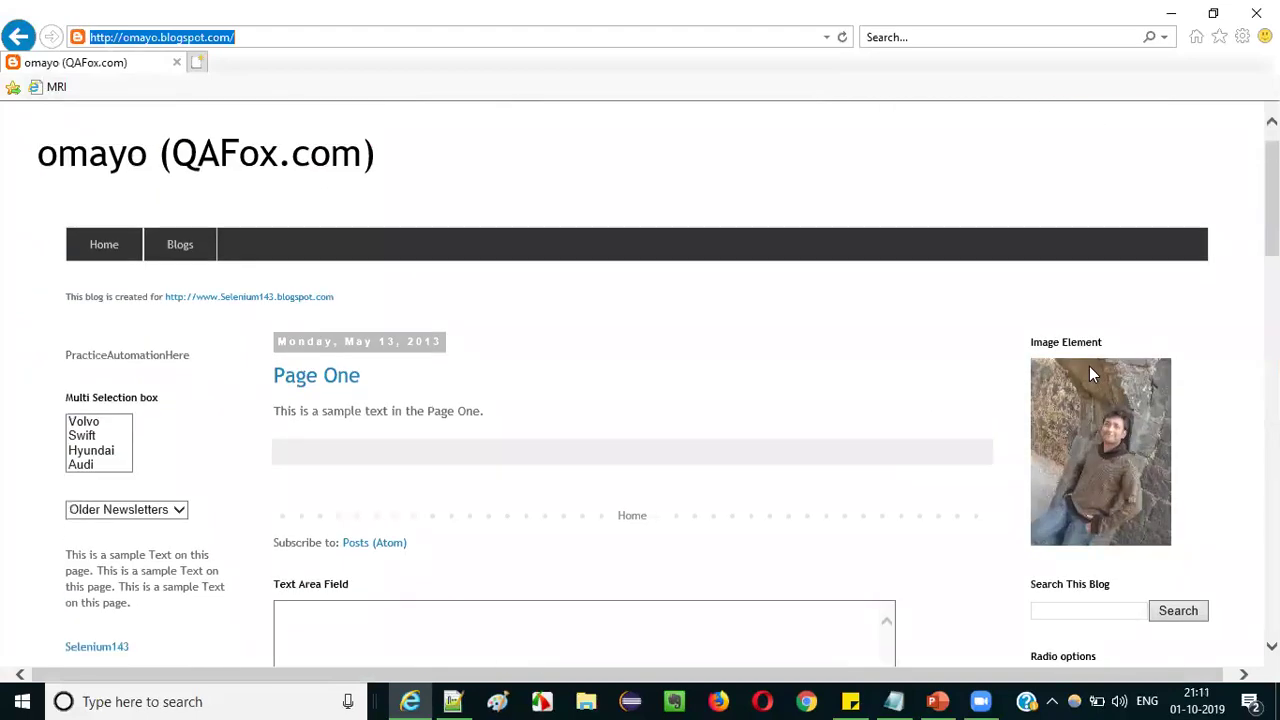
pyautogui.scroll(-1, 785, 325)
pyautogui.scroll(-2, 786, 323)
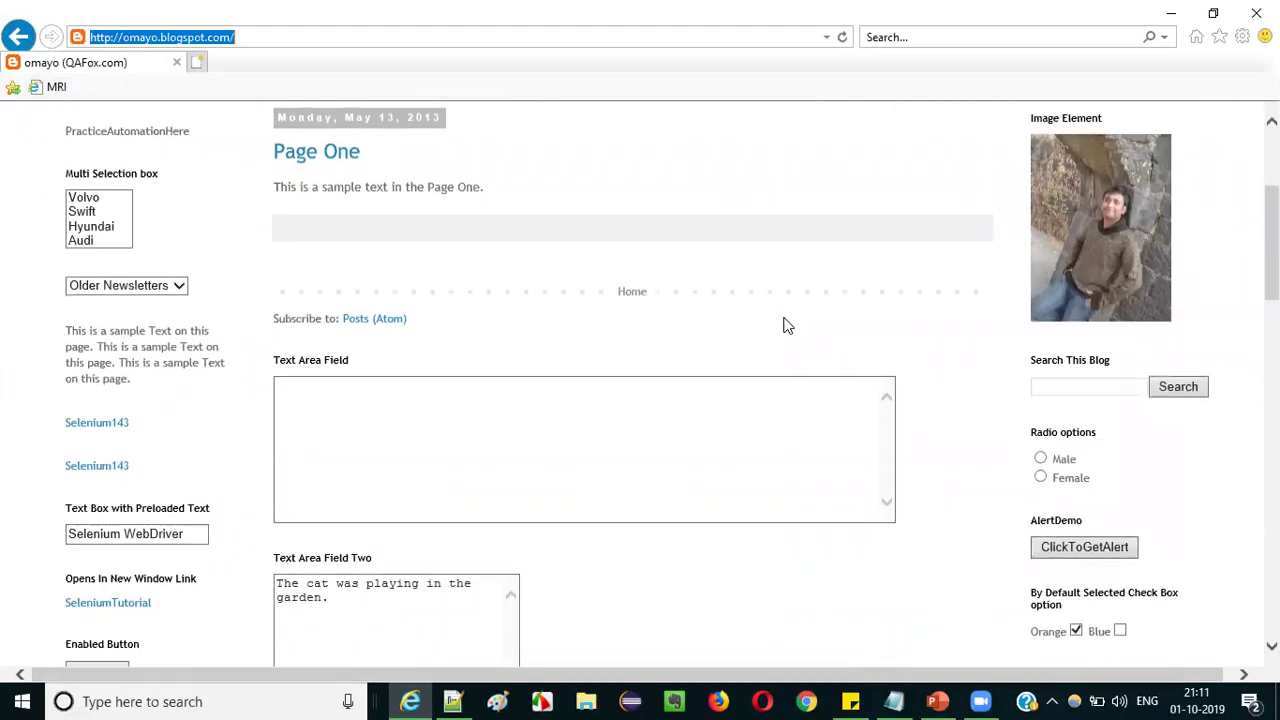
pyautogui.scroll(3, 786, 323)
pyautogui.click(56, 89)
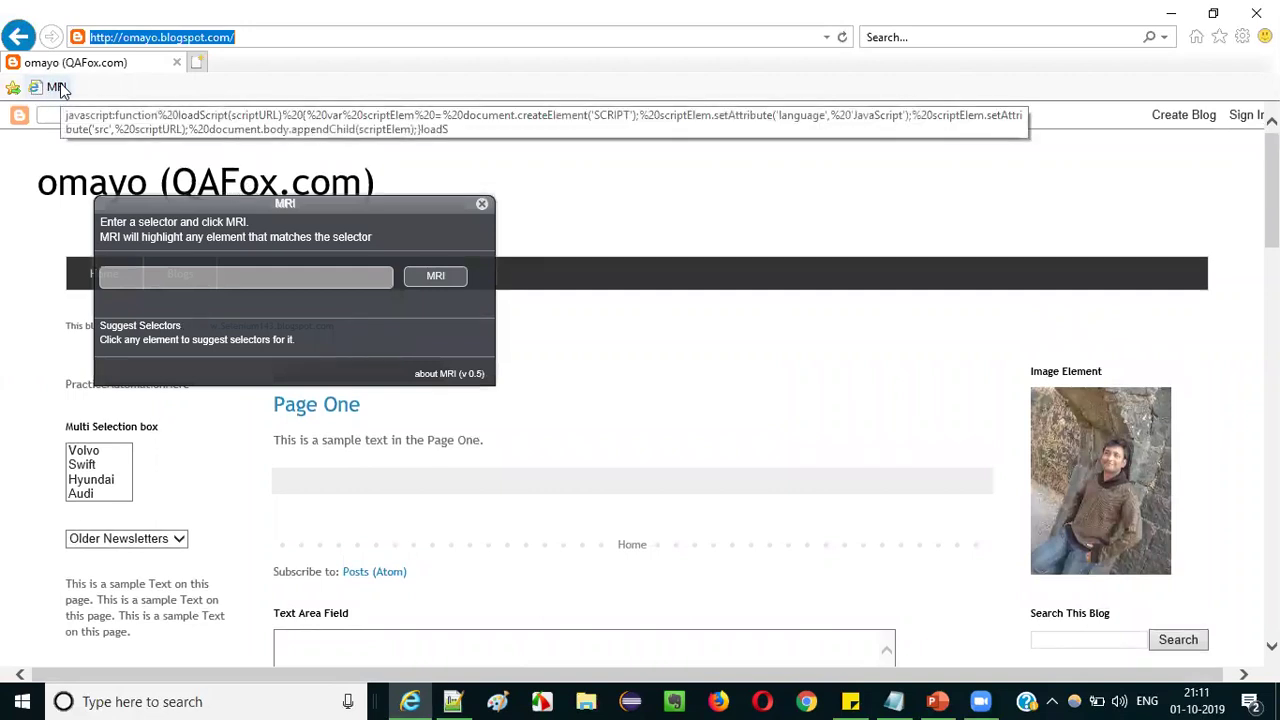
# Drag the MRI panel toward the page centre and focus its empty selector box
pyautogui.moveTo(203, 207); pyautogui.dragTo(505, 160)
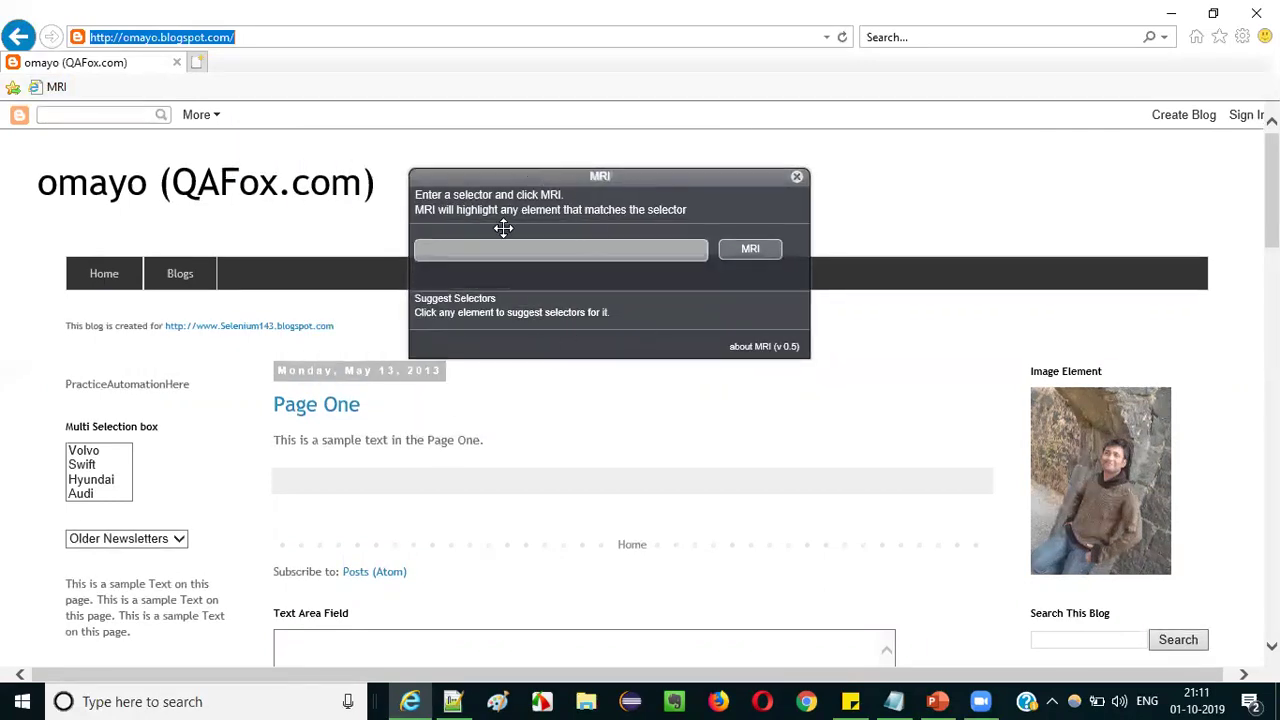
pyautogui.click(459, 250)
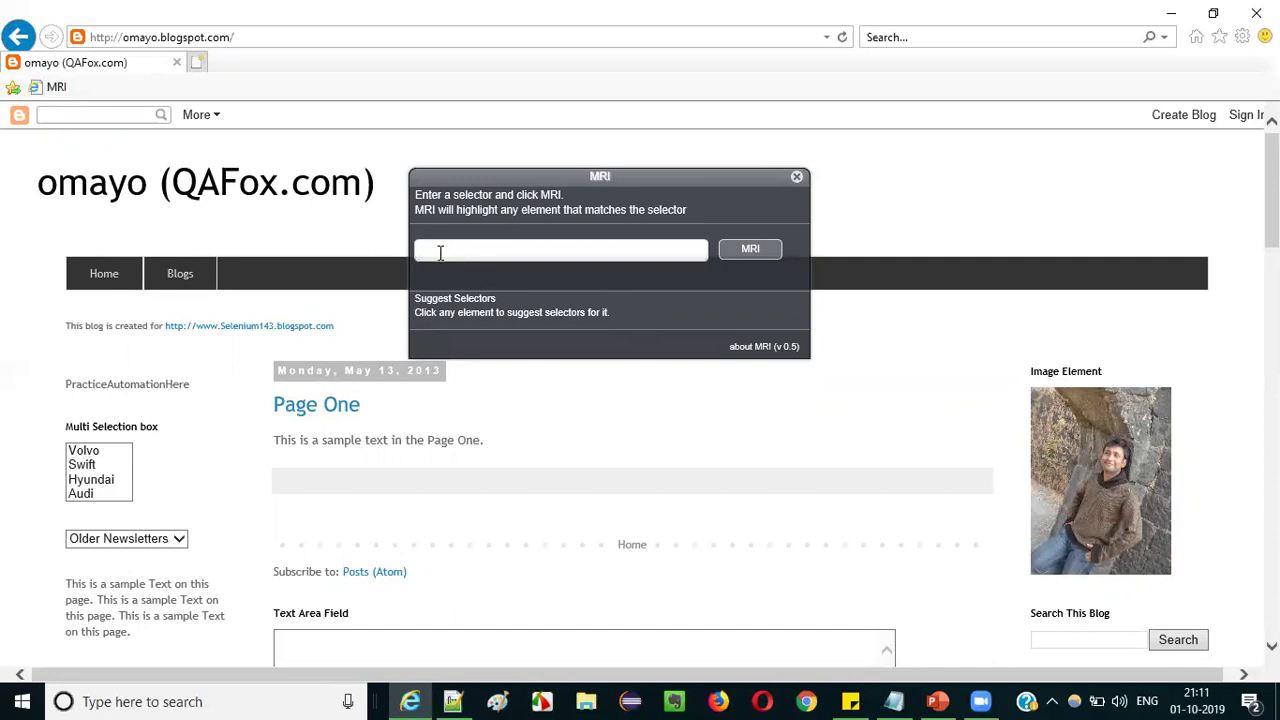
pyautogui.scroll(-3, 225, 285)
pyautogui.scroll(4, 226, 286)
pyautogui.scroll(-5, 94, 434)
pyautogui.scroll(5, 135, 463)
pyautogui.scroll(-1, 1084, 610)
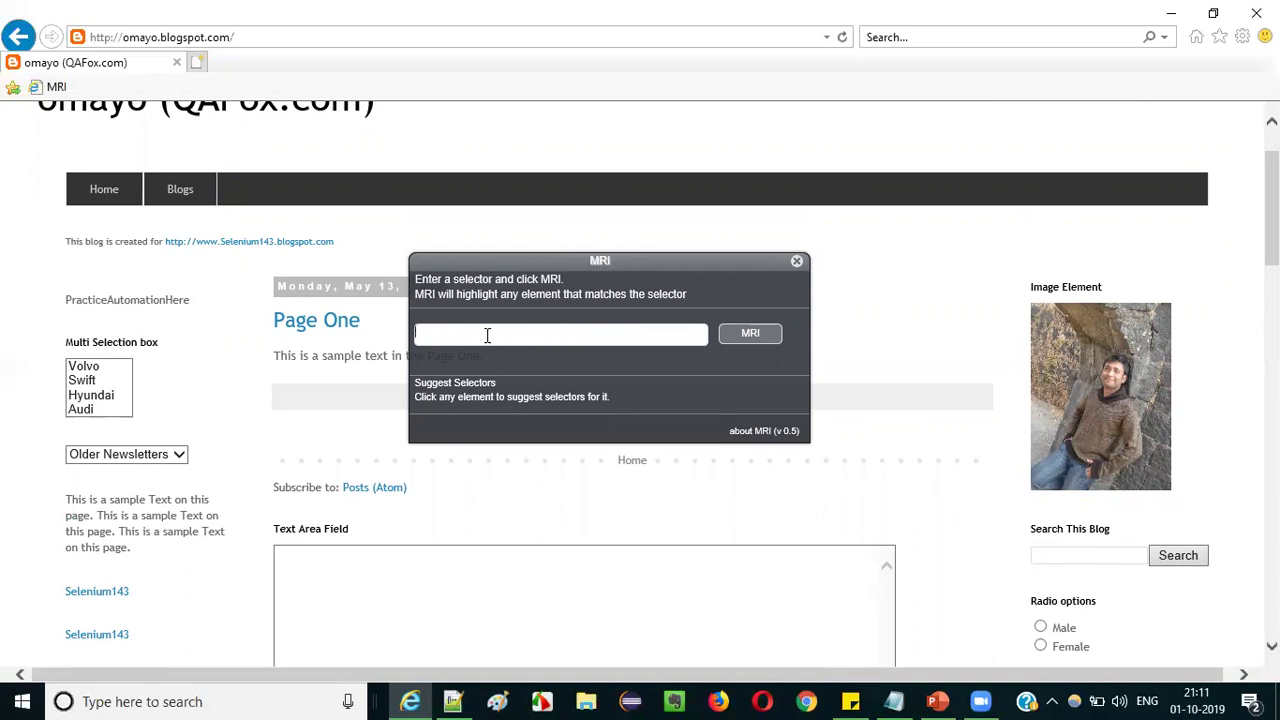
pyautogui.click(457, 333)
pyautogui.write('//inp')
pyautogui.press('BackSpace')
pyautogui.press('BackSpace')
pyautogui.press('BackSpace')
pyautogui.press('BackSpace')
pyautogui.write('/IN')
pyautogui.write('input[@')
pyautogui.write("name='q'")
# Run the XPath to highlight its single match, the Search This Blog box
pyautogui.hotkey('ctrl', 'a')
pyautogui.click(530, 333)
pyautogui.hotkey('ctrl', 'a')
pyautogui.click(518, 342)
pyautogui.click(760, 340)
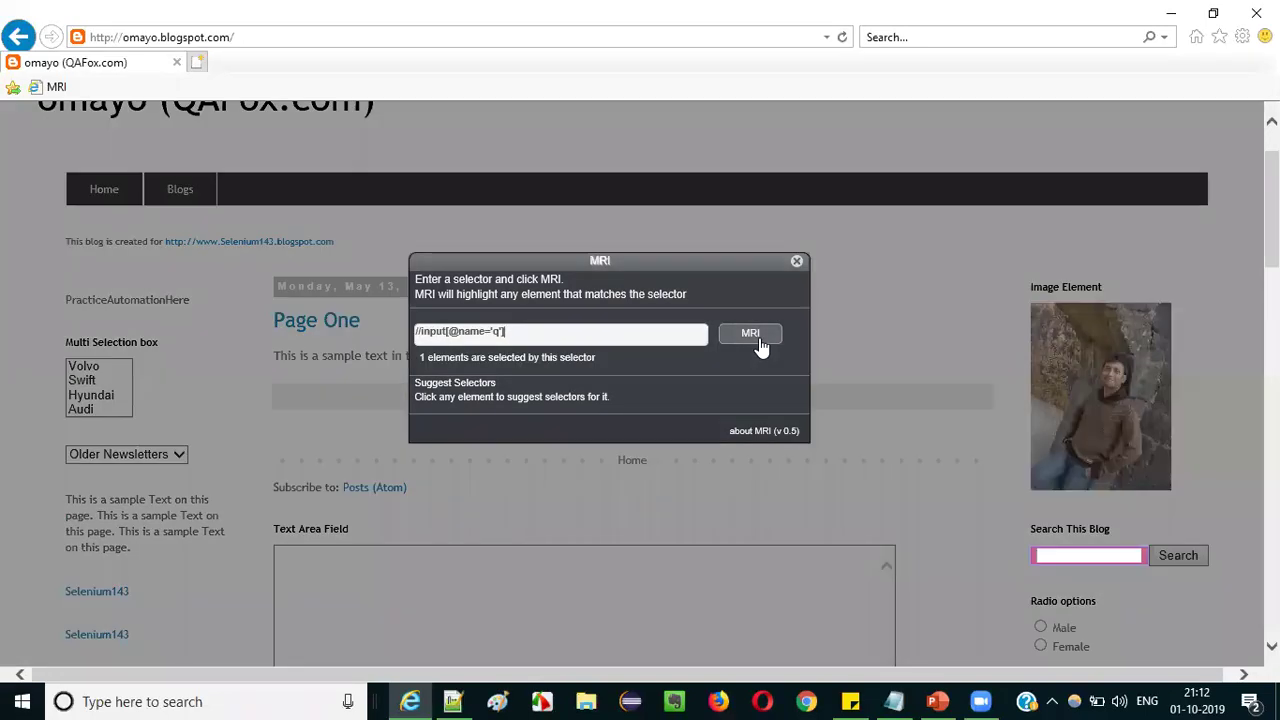
pyautogui.moveTo(576, 331); pyautogui.dragTo(248, 297)
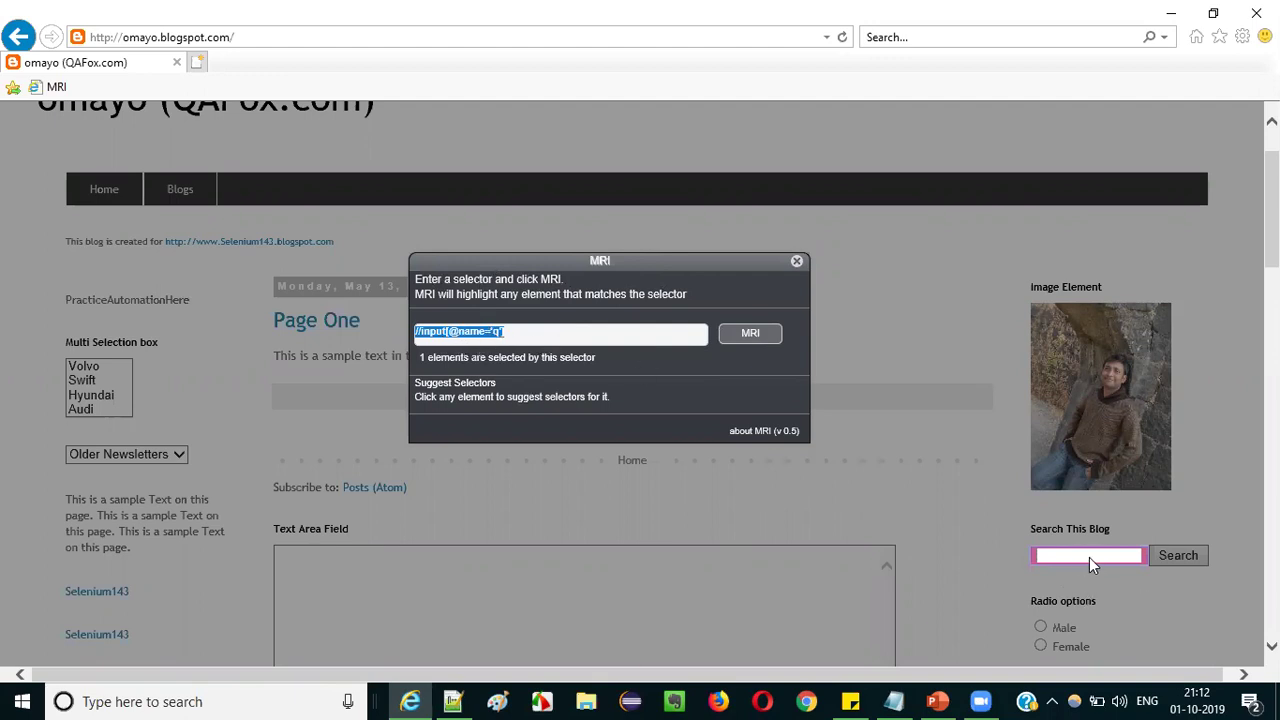
# Clear the XPath from the MRI box and scroll the page to Button2
pyautogui.press('BackSpace')
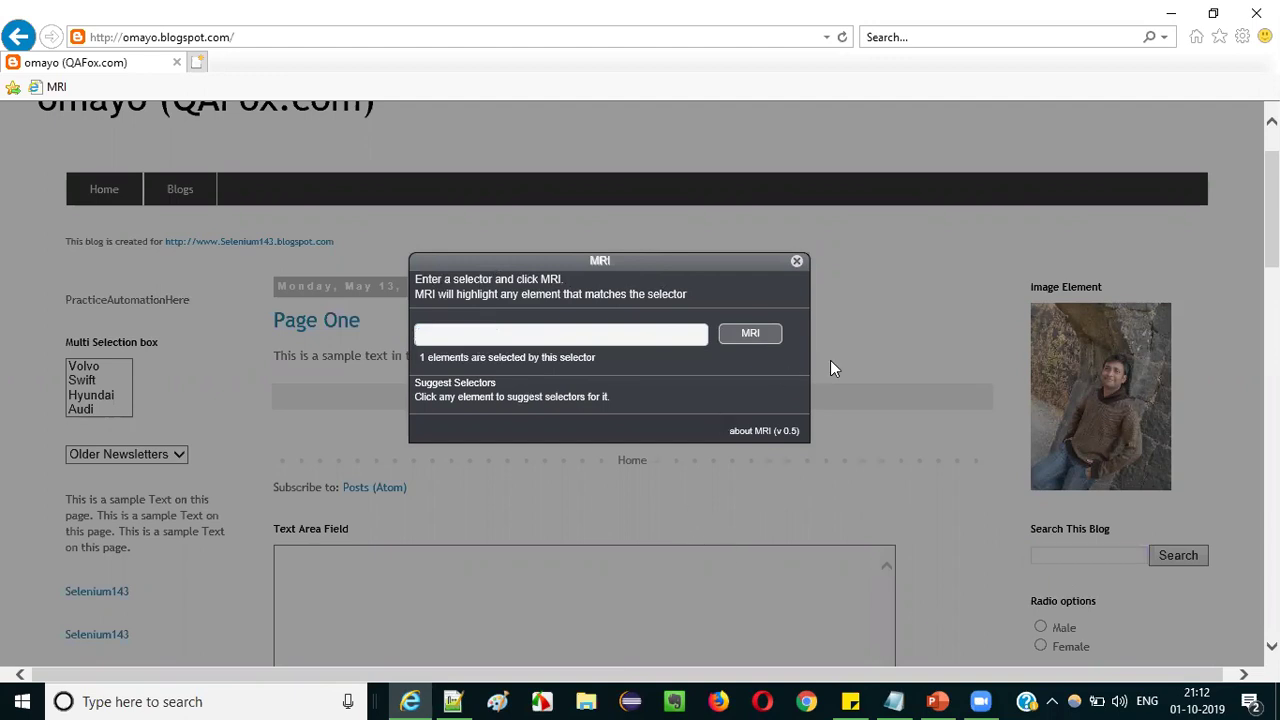
pyautogui.scroll(-4, 491, 406)
pyautogui.scroll(4, 304, 390)
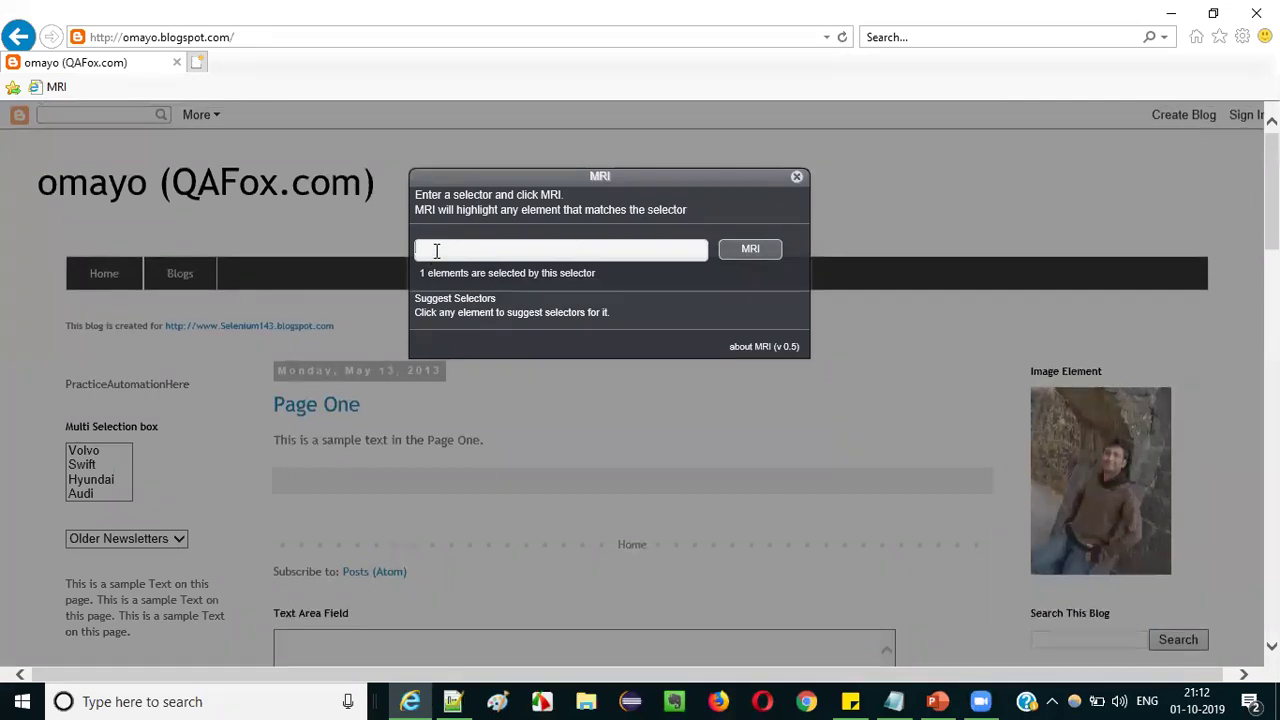
pyautogui.scroll(-6, 280, 390)
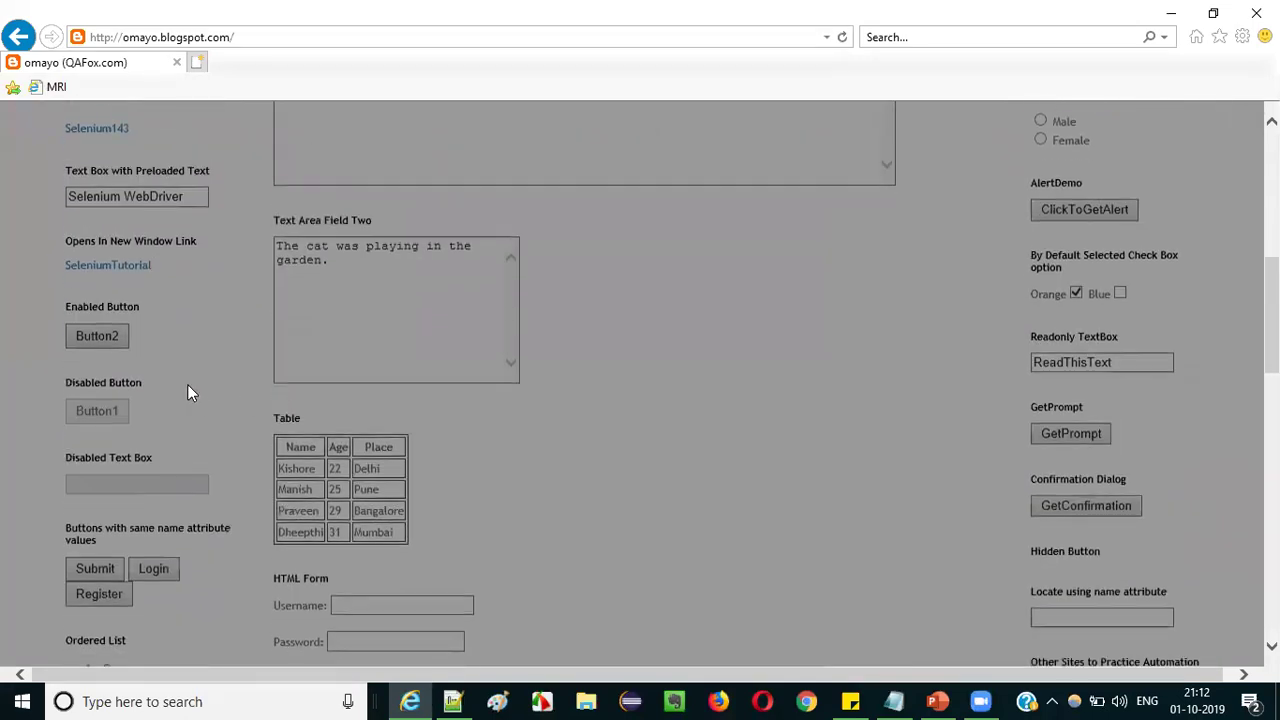
pyautogui.scroll(4, 187, 390)
pyautogui.scroll(-3, 174, 394)
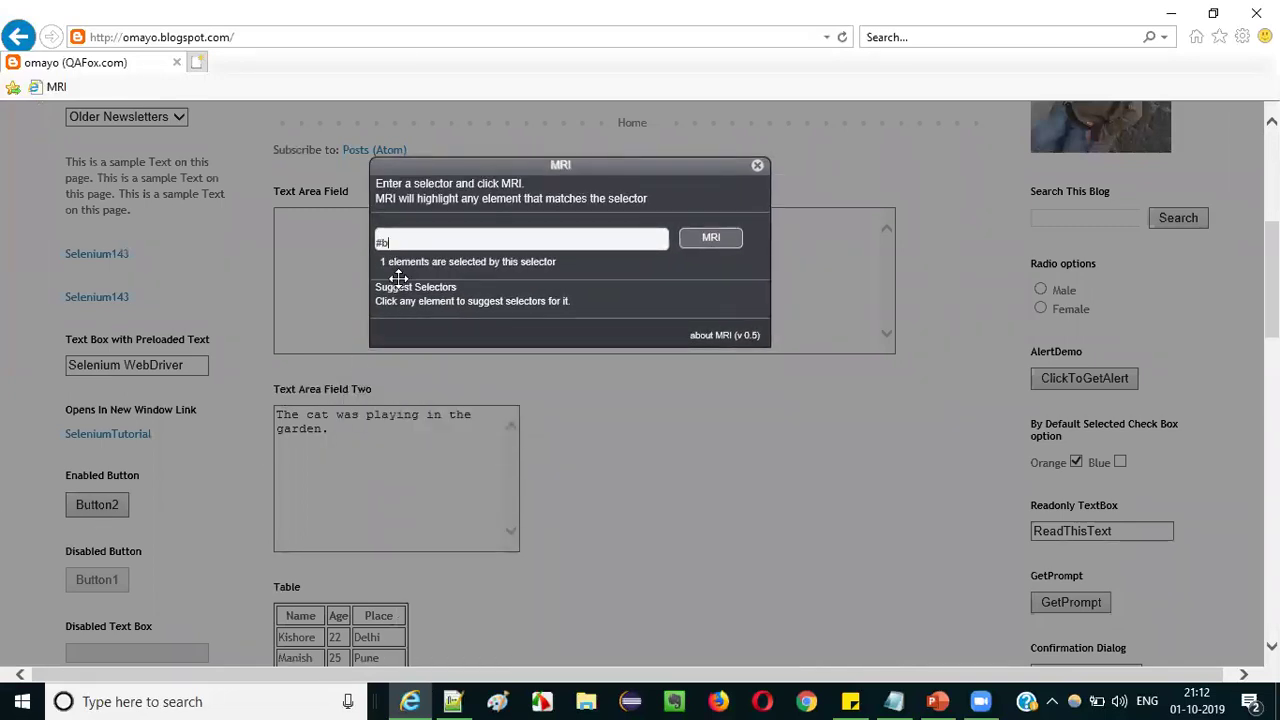
# Enter #but2 in MRI and run it to highlight Button2 as the only match
pyautogui.write('iut')
pyautogui.doubleClick(430, 242)
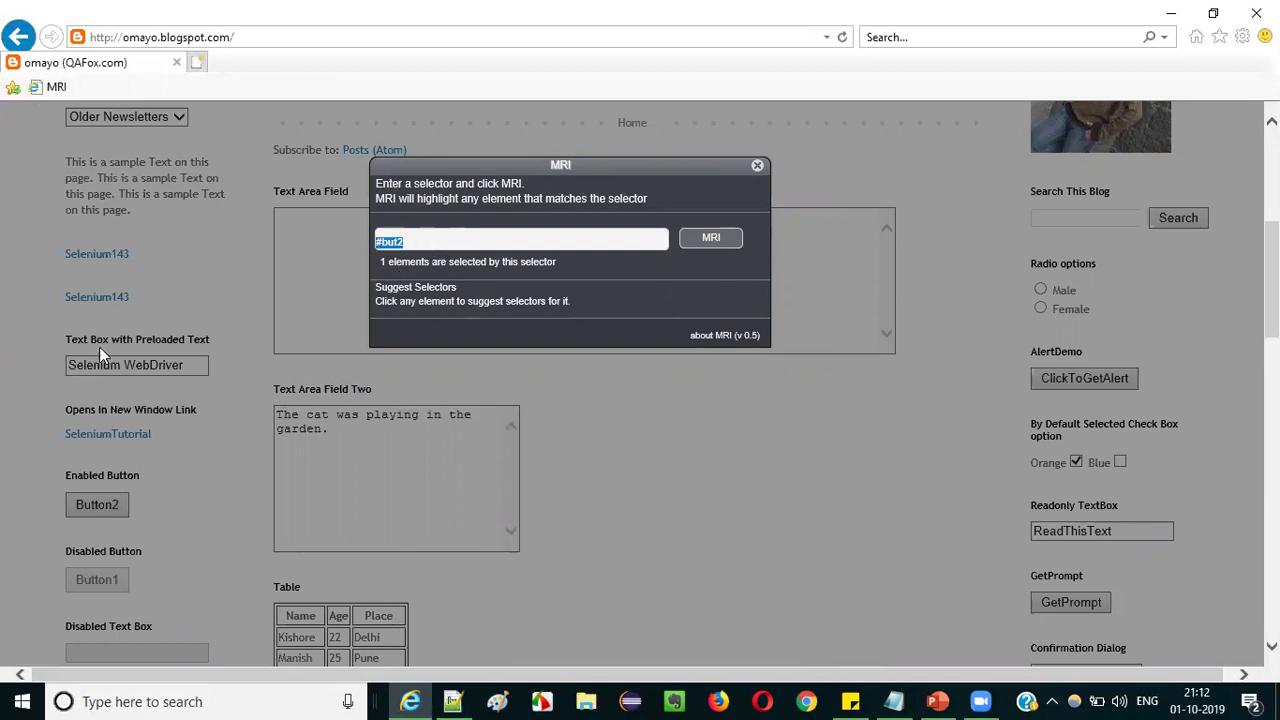
pyautogui.click(539, 242)
pyautogui.press('Return')
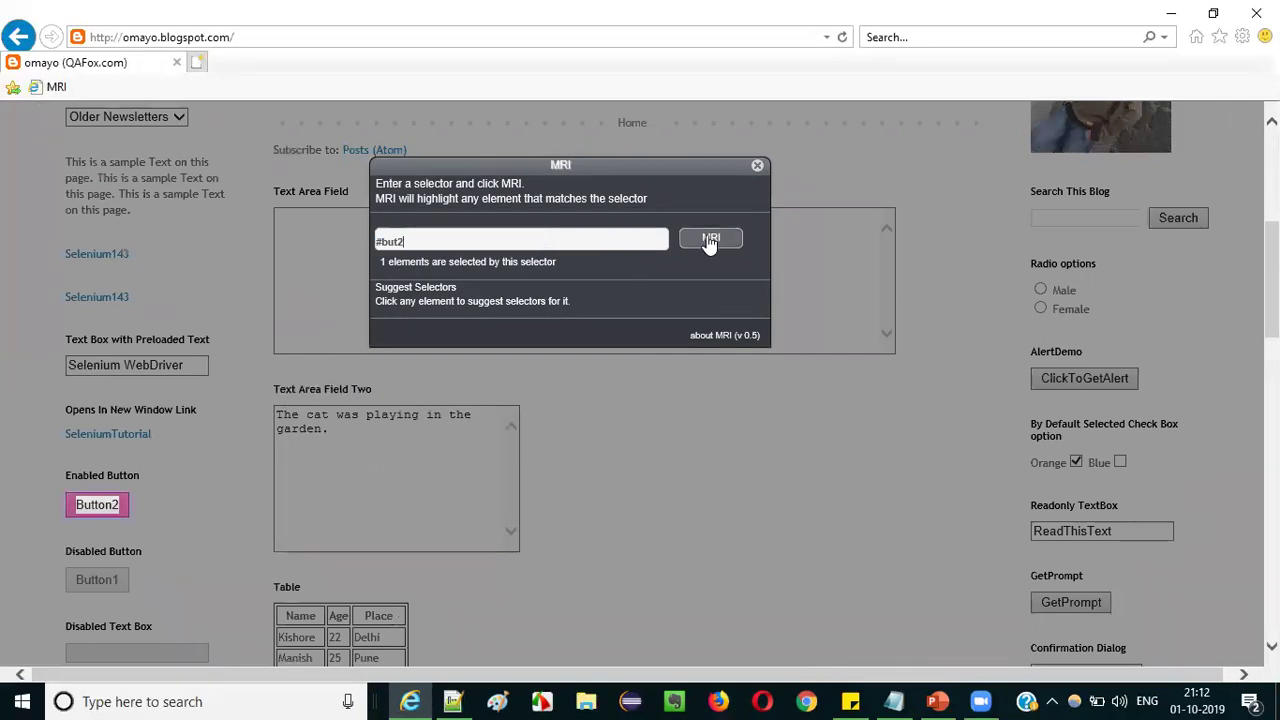
pyautogui.tripleClick(420, 240)
# Close the MRI panel using the x on its title bar
pyautogui.click(758, 167)
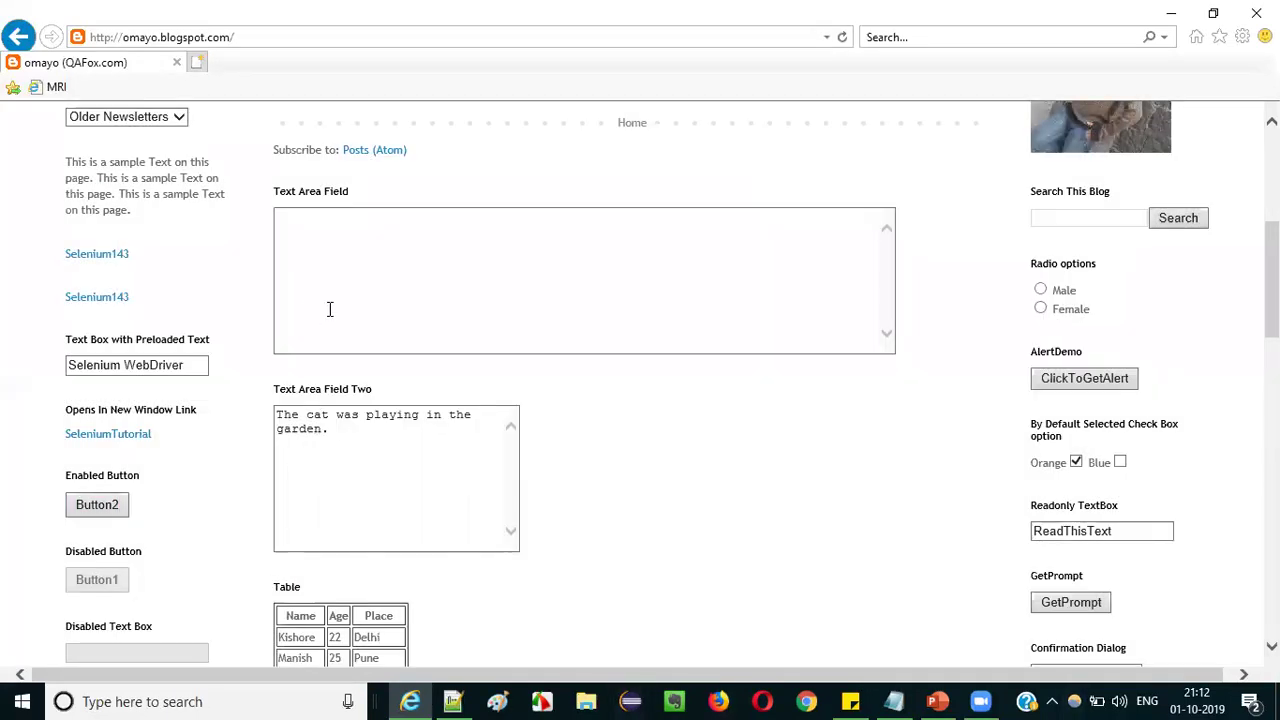